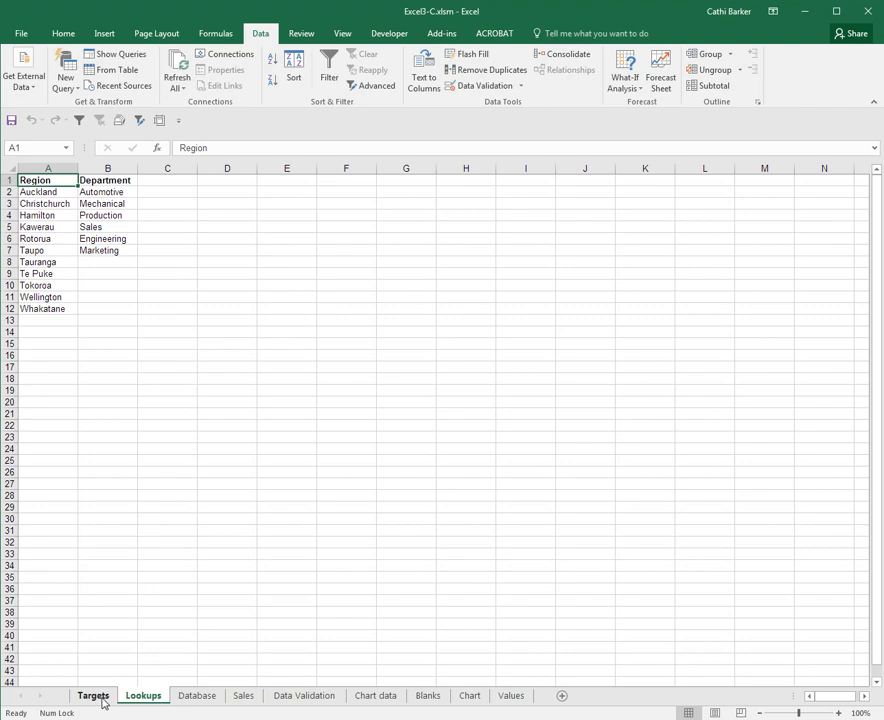
Go to the Targets sheet and select C2, the first Region cell
{"action": "left_click", "coordinate": [101, 700]}
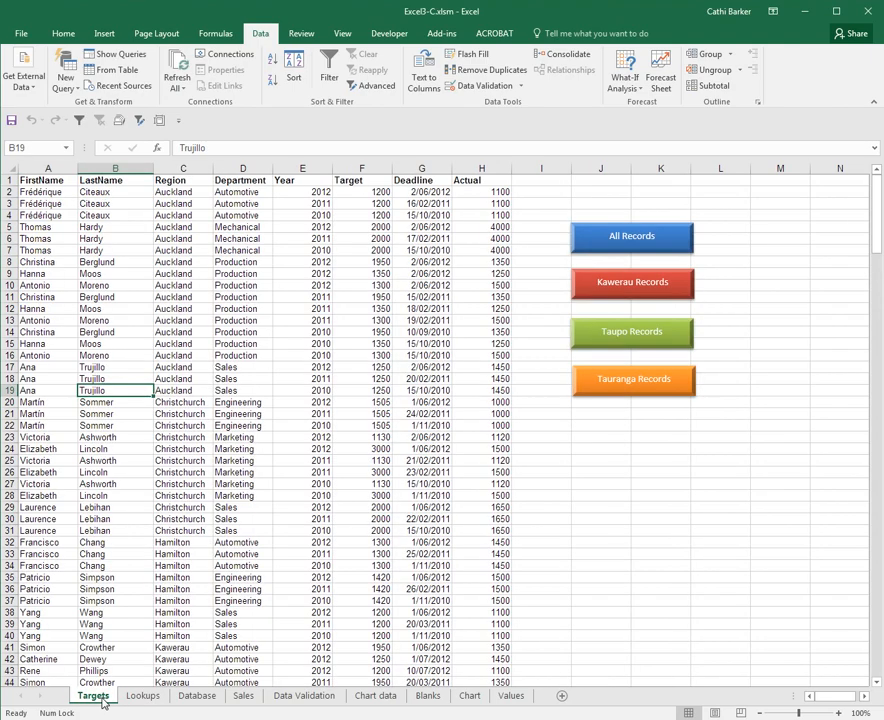
{"action": "left_click", "coordinate": [176, 203]}
{"action": "left_click", "coordinate": [245, 194]}
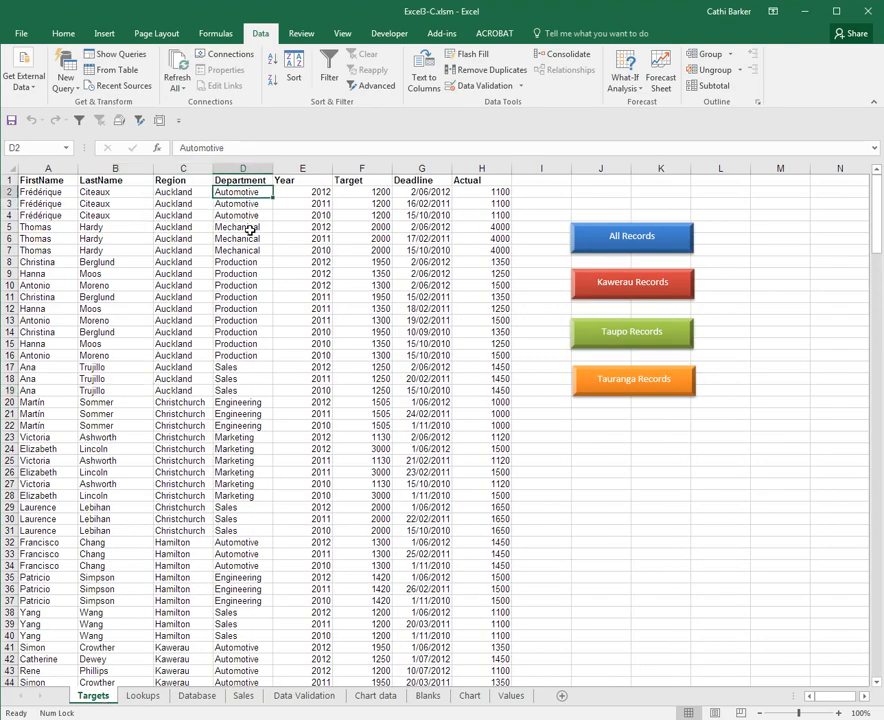
{"action": "left_click", "coordinate": [176, 194]}
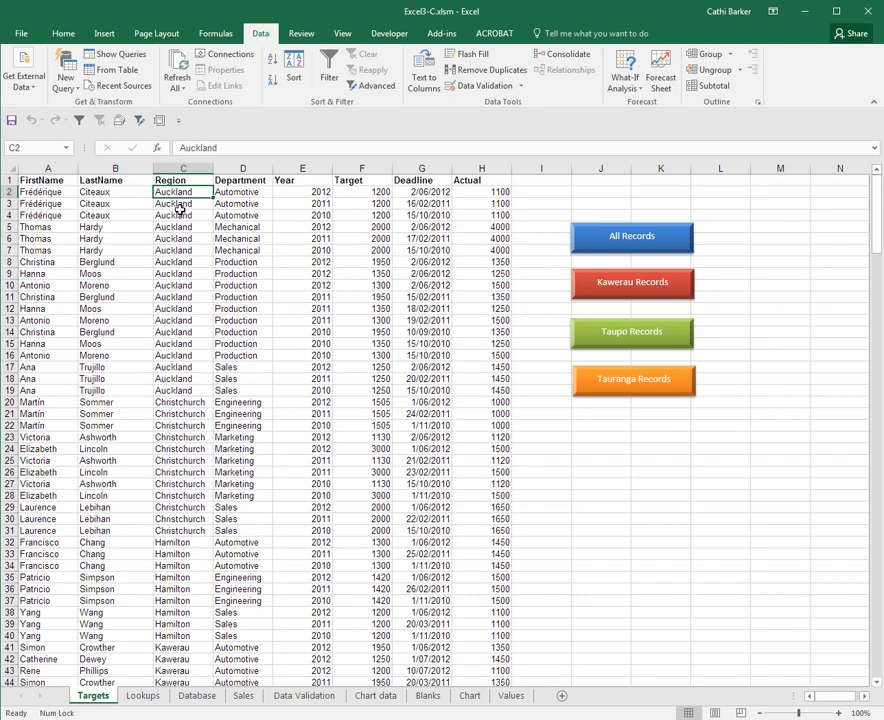
Select C2:C271 and set its Data Validation to allow a List
{"action": "key", "text": "ctrl+shift+Down"}
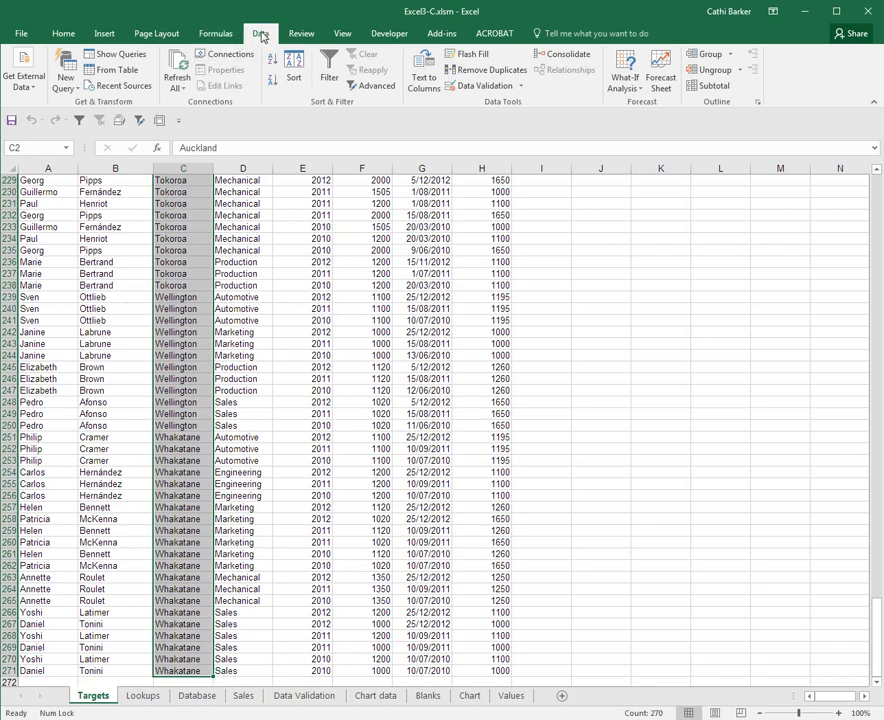
{"action": "left_click", "coordinate": [482, 88]}
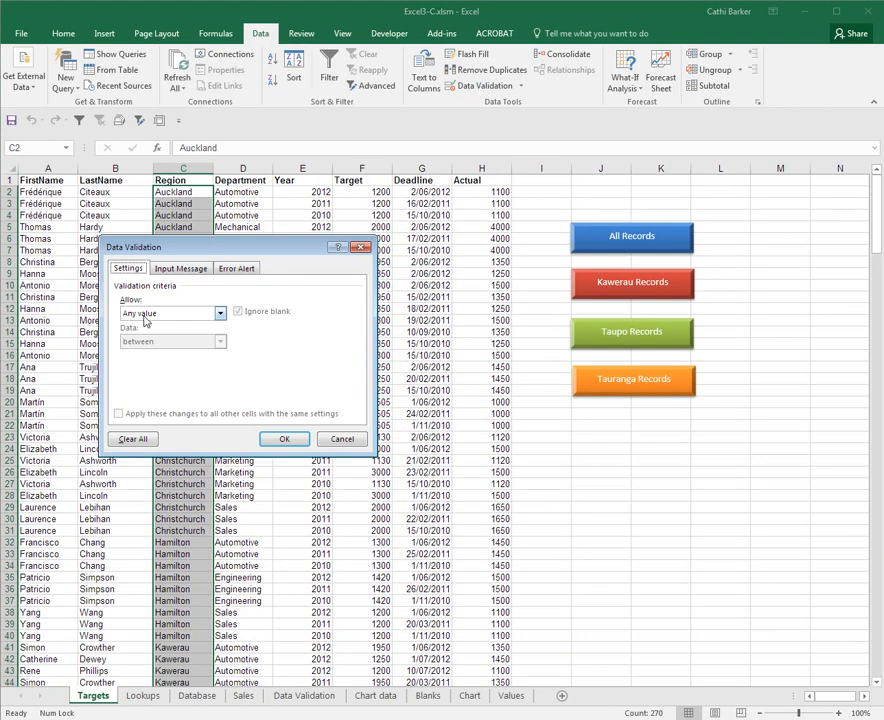
{"action": "left_click", "coordinate": [221, 313]}
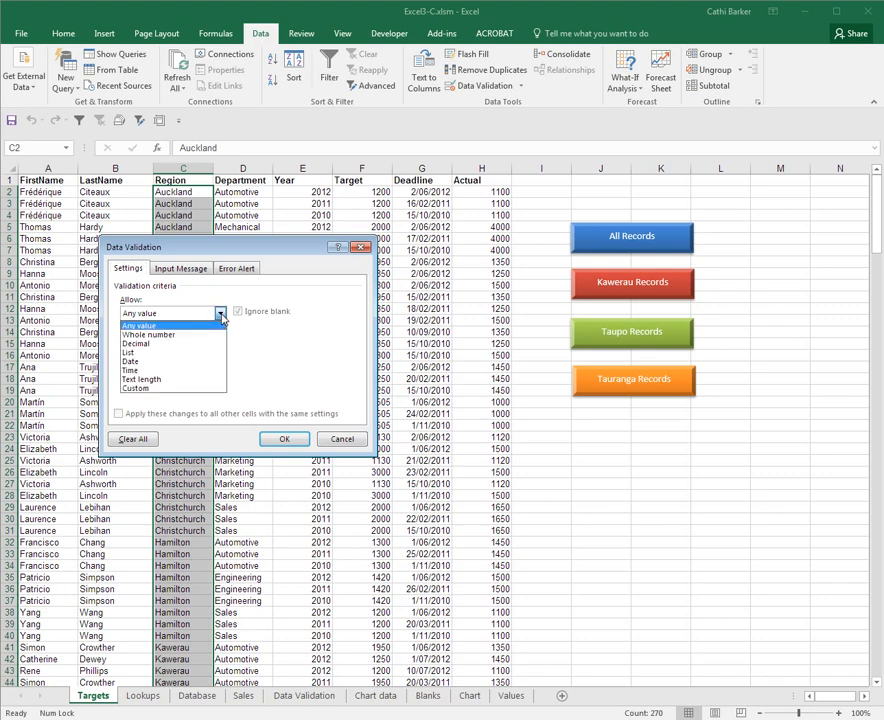
{"action": "left_click", "coordinate": [189, 355]}
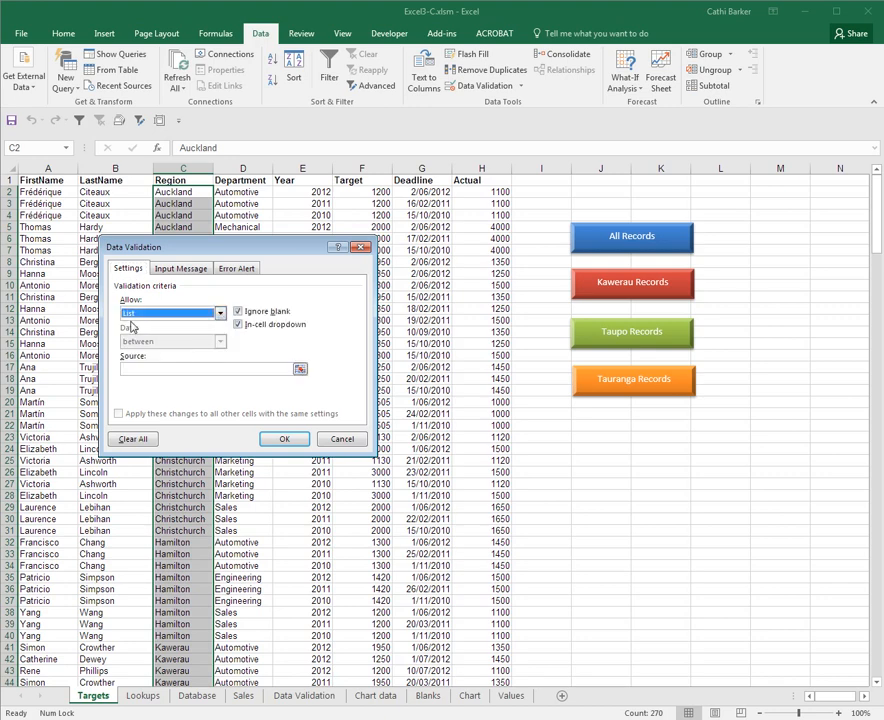
{"action": "left_click", "coordinate": [135, 367]}
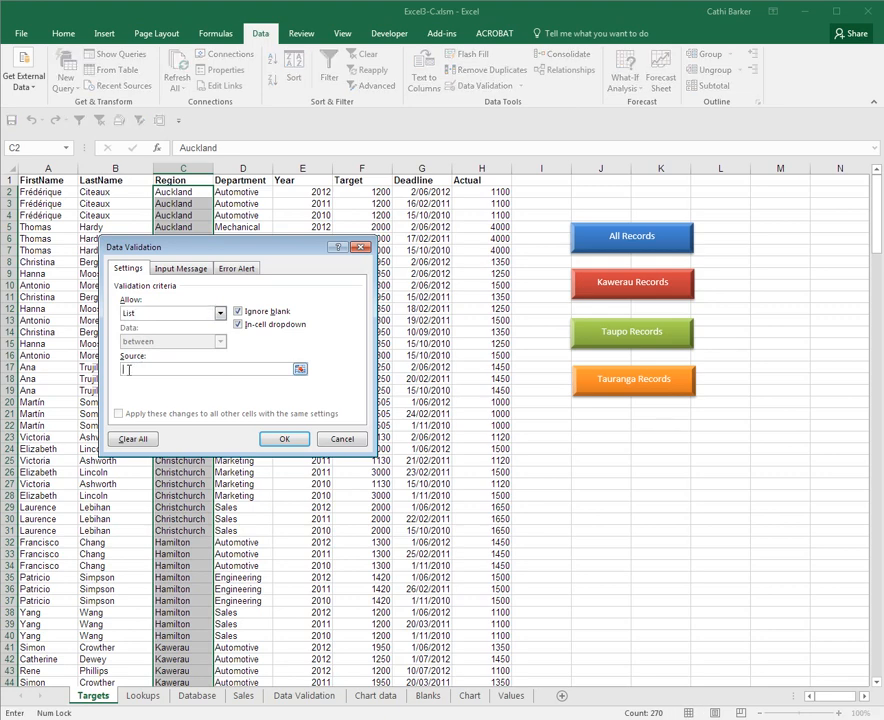
Point the Region list source at =Lookups!$A$2:$A$12 on the Lookups sheet
{"action": "left_click", "coordinate": [299, 369]}
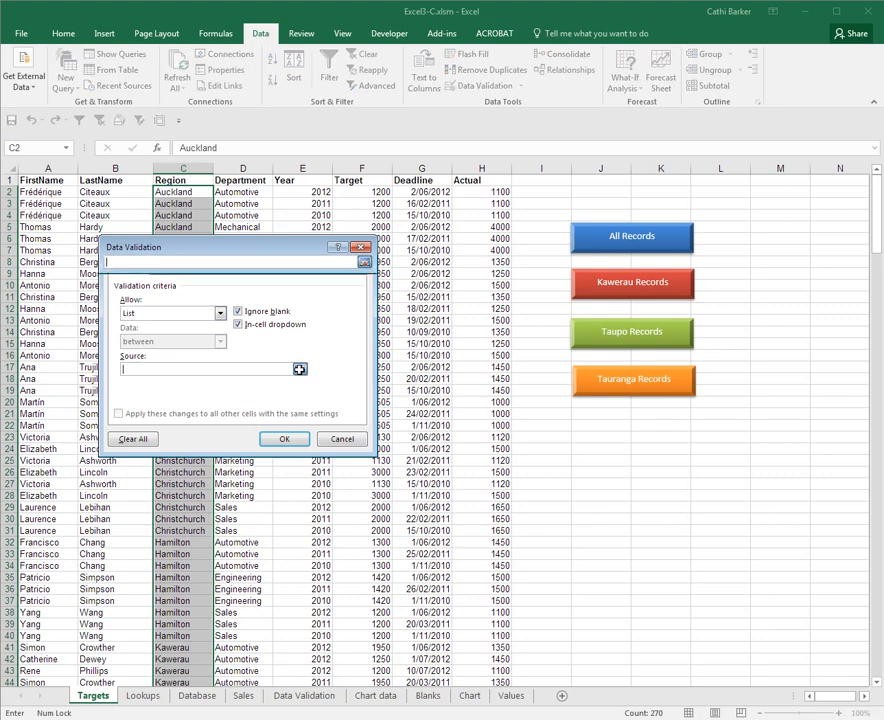
{"action": "left_click", "coordinate": [143, 695]}
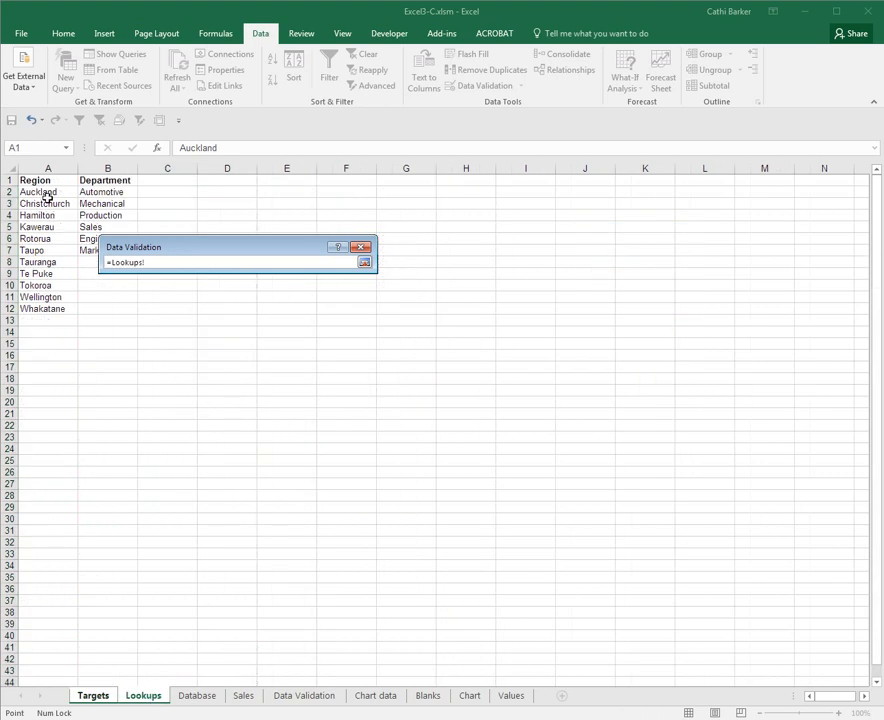
{"action": "left_click_drag", "start_coordinate": [47, 197], "coordinate": [62, 311]}
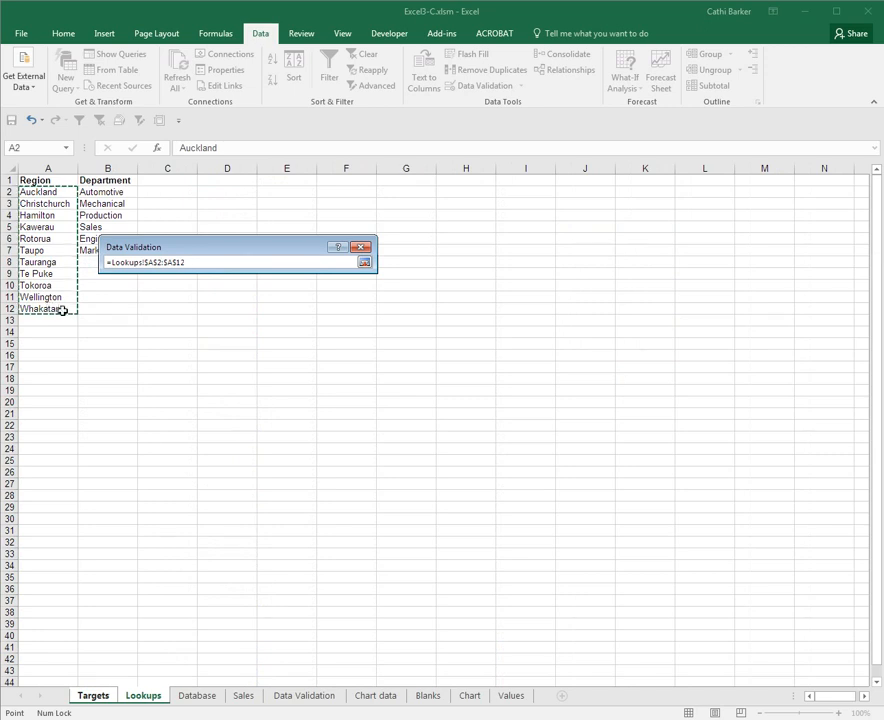
{"action": "left_click", "coordinate": [364, 263]}
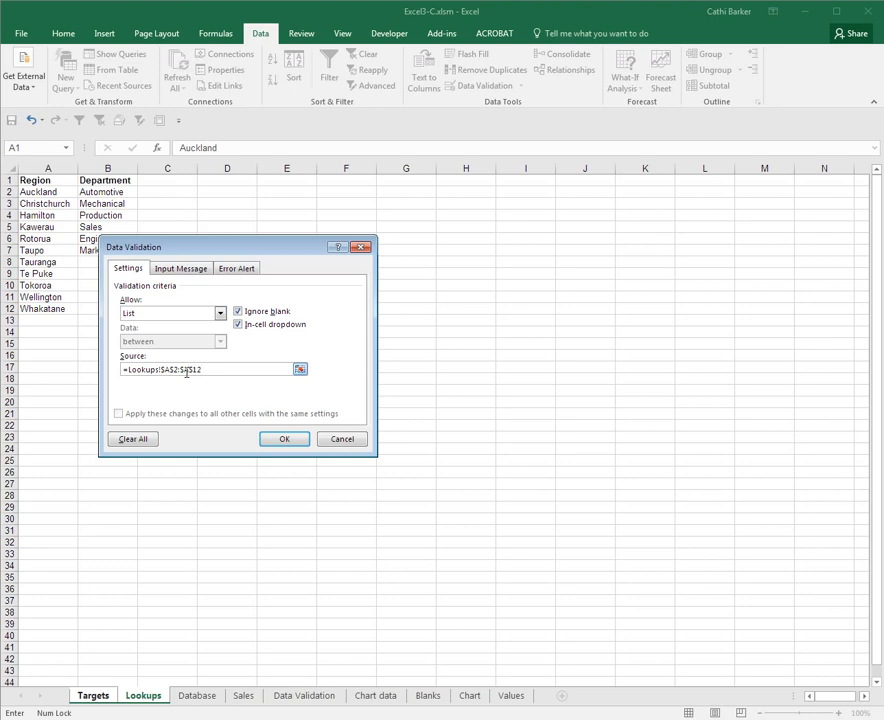
{"action": "left_click", "coordinate": [245, 269]}
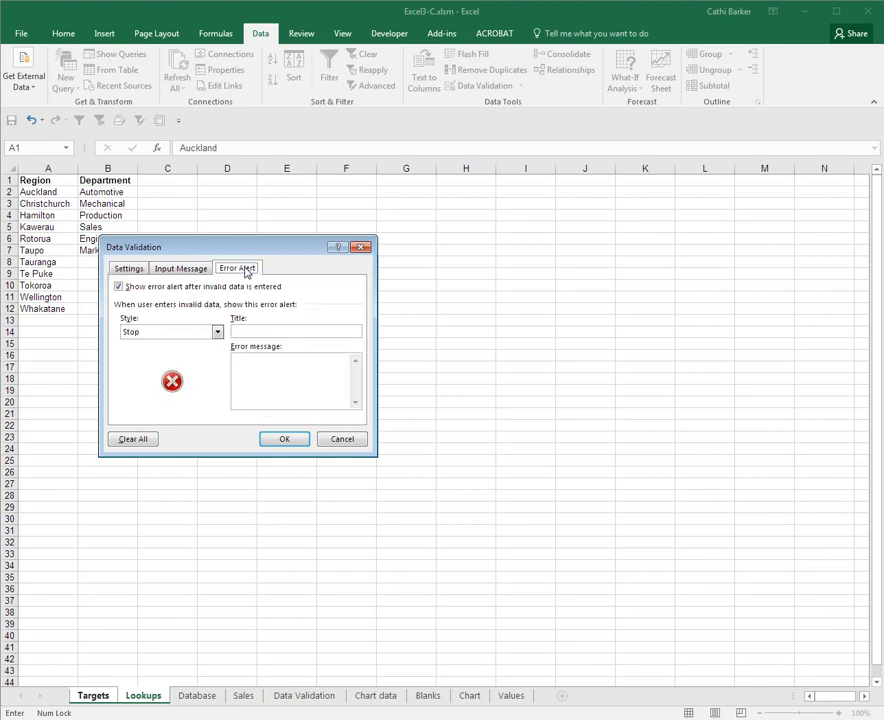
Give Region a Stop alert 'Invalid Region': 'You must select a Region from the list, please try again'
{"action": "left_click", "coordinate": [216, 334]}
{"action": "left_click", "coordinate": [216, 336]}
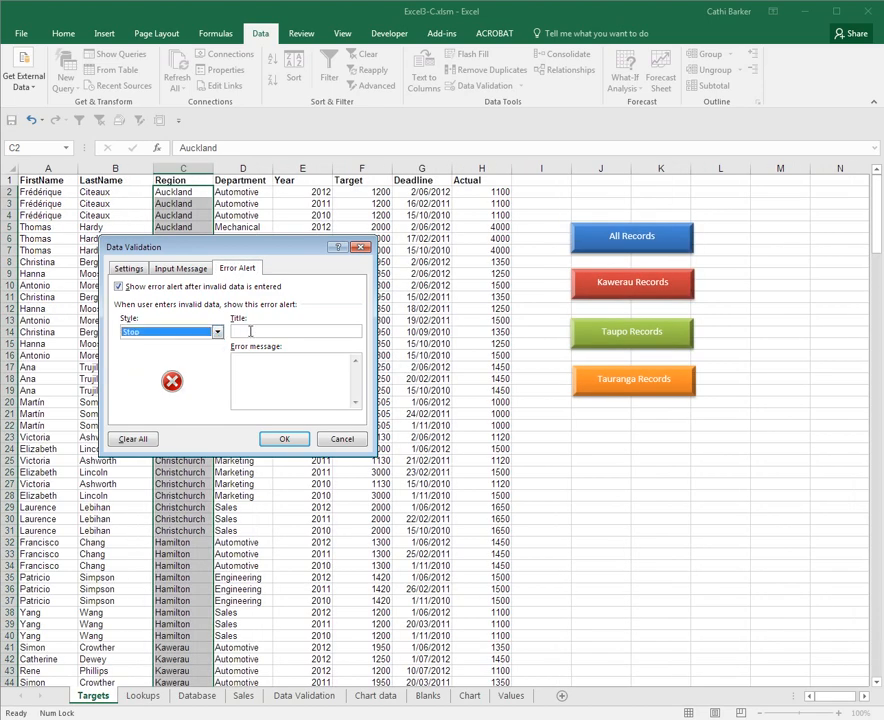
{"action": "left_click", "coordinate": [246, 331]}
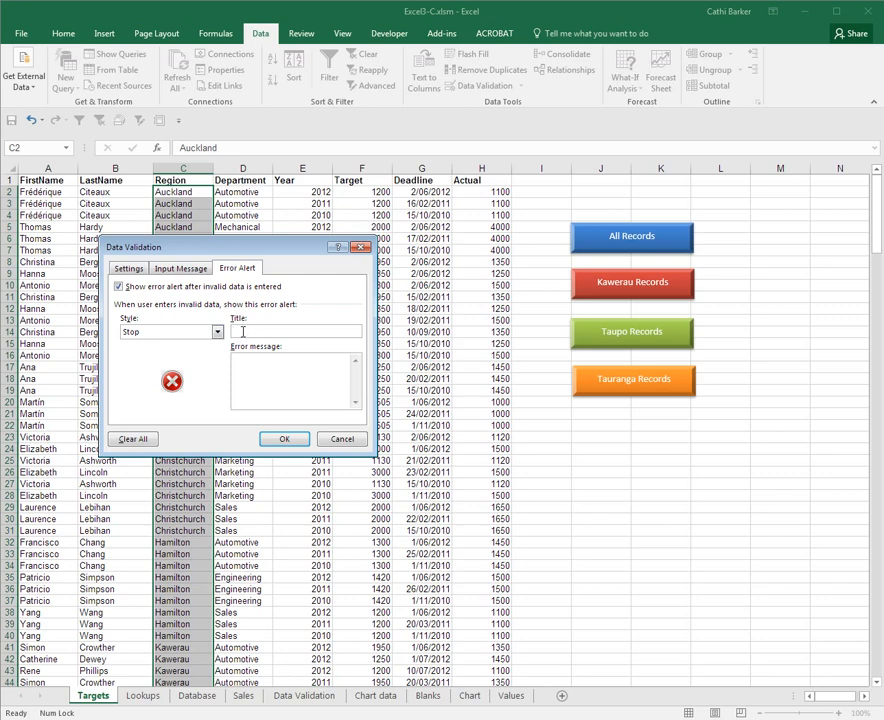
{"action": "type", "text": "Invalid Region"}
{"action": "left_click", "coordinate": [268, 370]}
{"action": "type", "text": "You msust select a Region from the"}
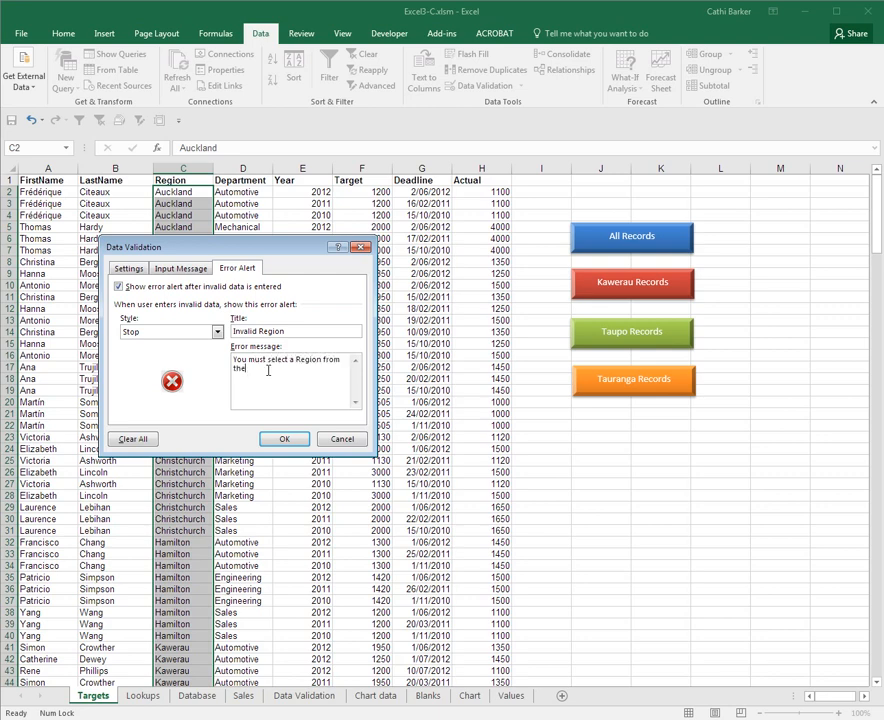
{"action": "type", "text": " list, please try again"}
{"action": "left_click", "coordinate": [296, 441]}
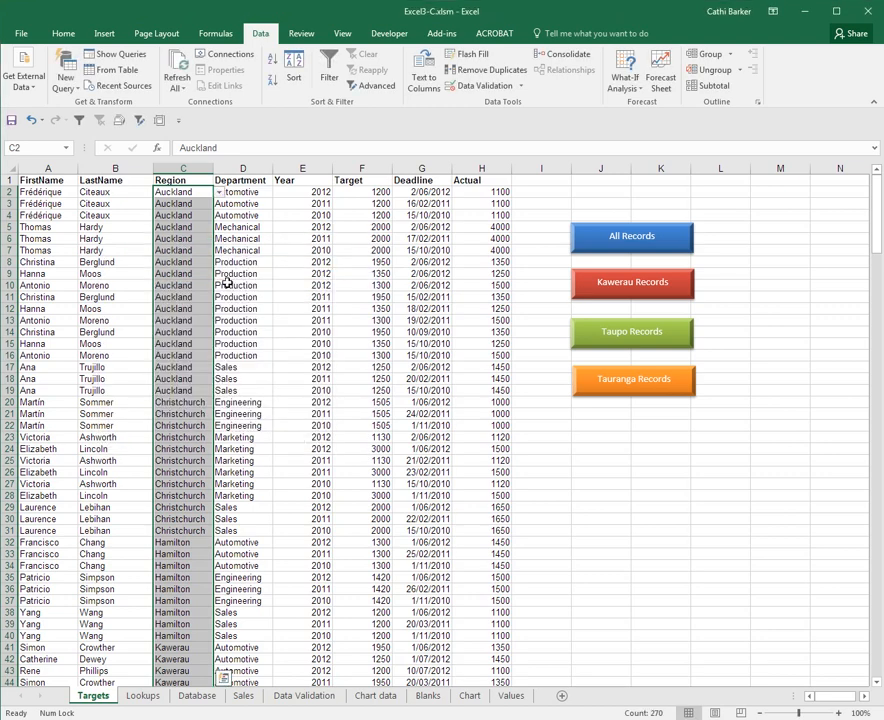
Open C2's Region dropdown and scroll through the Lookups regions, leaving Auckland selected
{"action": "left_click", "coordinate": [187, 203]}
{"action": "left_click", "coordinate": [172, 214]}
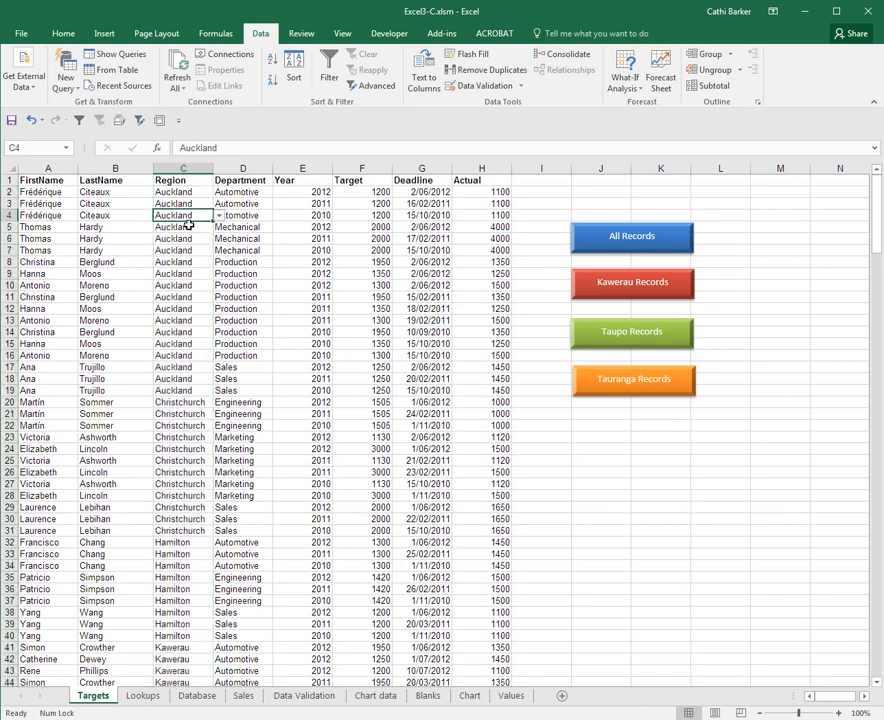
{"action": "left_click", "coordinate": [187, 223]}
{"action": "left_click", "coordinate": [195, 193]}
{"action": "left_click", "coordinate": [219, 192]}
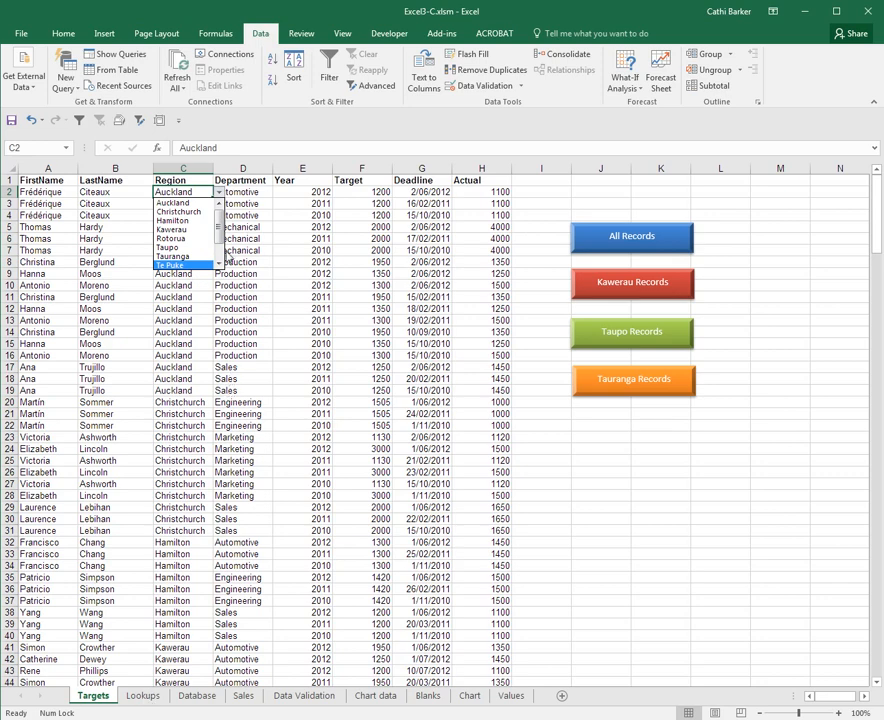
{"action": "left_click", "coordinate": [218, 266]}
{"action": "left_click", "coordinate": [218, 266]}
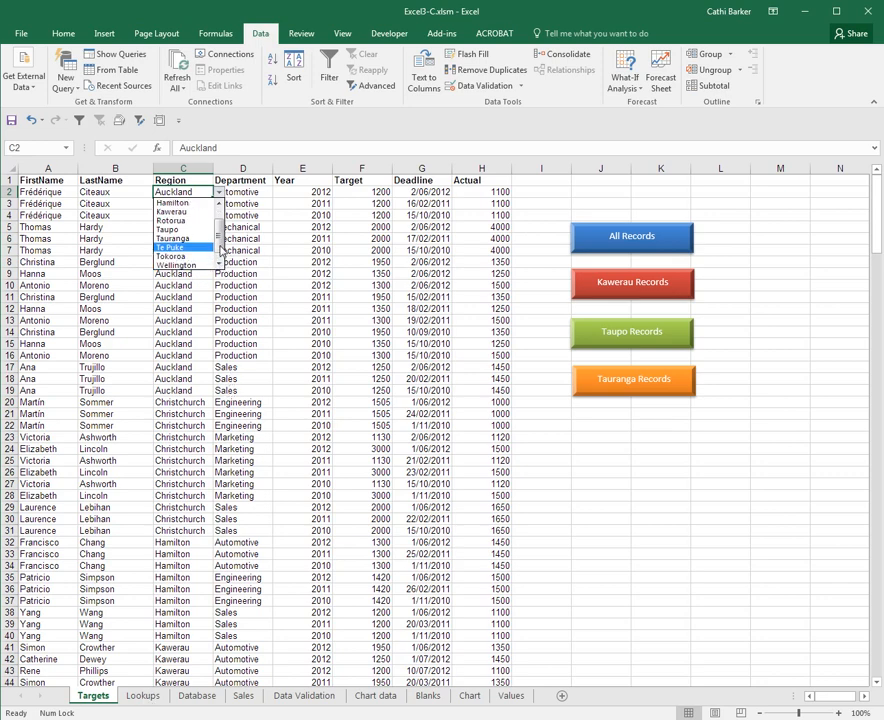
{"action": "left_click_drag", "start_coordinate": [221, 248], "coordinate": [221, 206]}
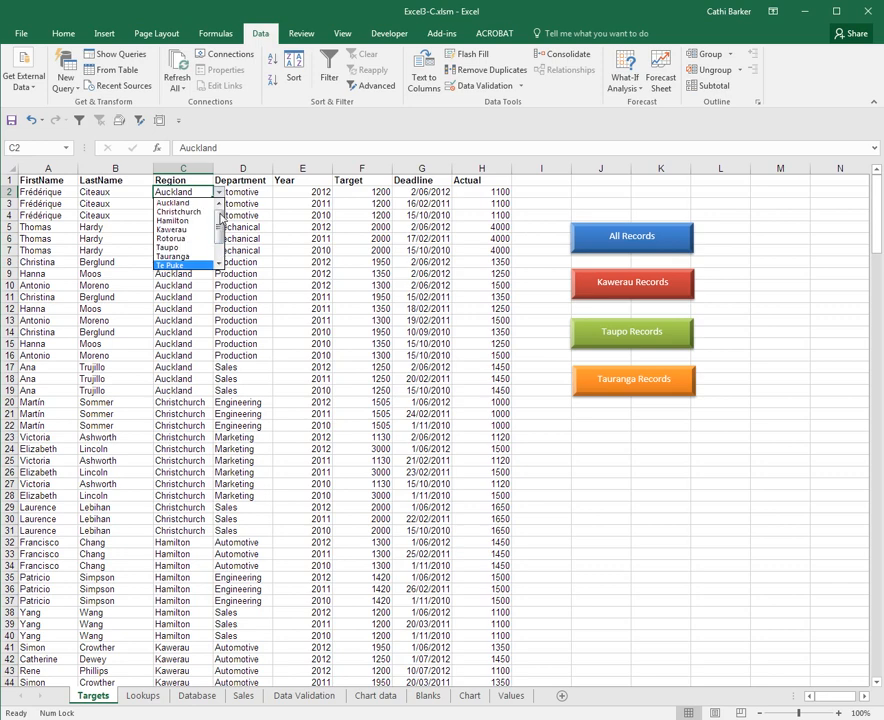
{"action": "left_click", "coordinate": [220, 193]}
Enter Raglan in C2 and cancel the Invalid Region stop alert, keeping Auckland
{"action": "type", "text": "Raglan"}
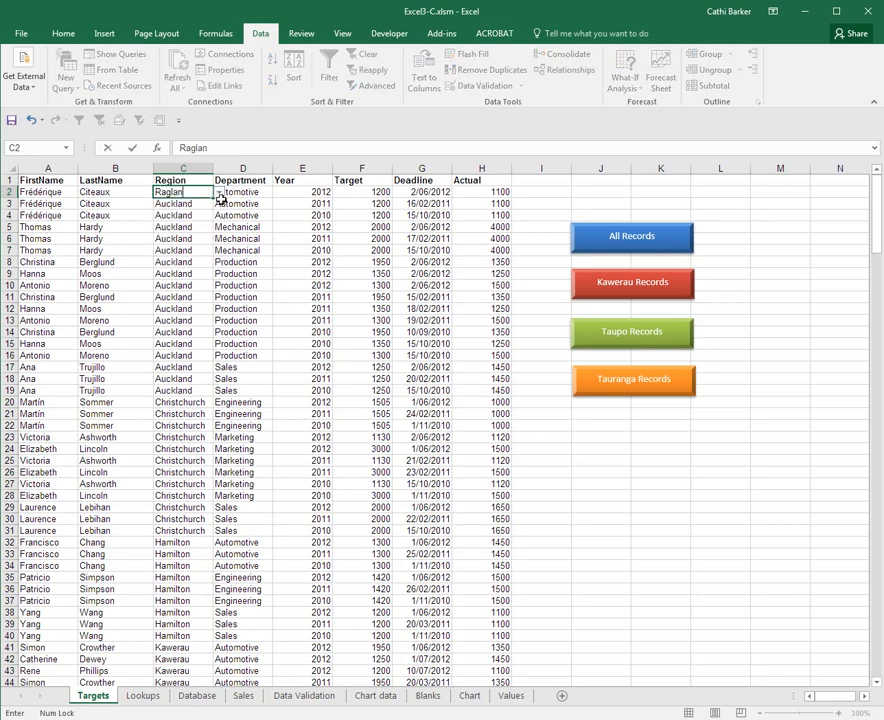
{"action": "key", "text": "Return"}
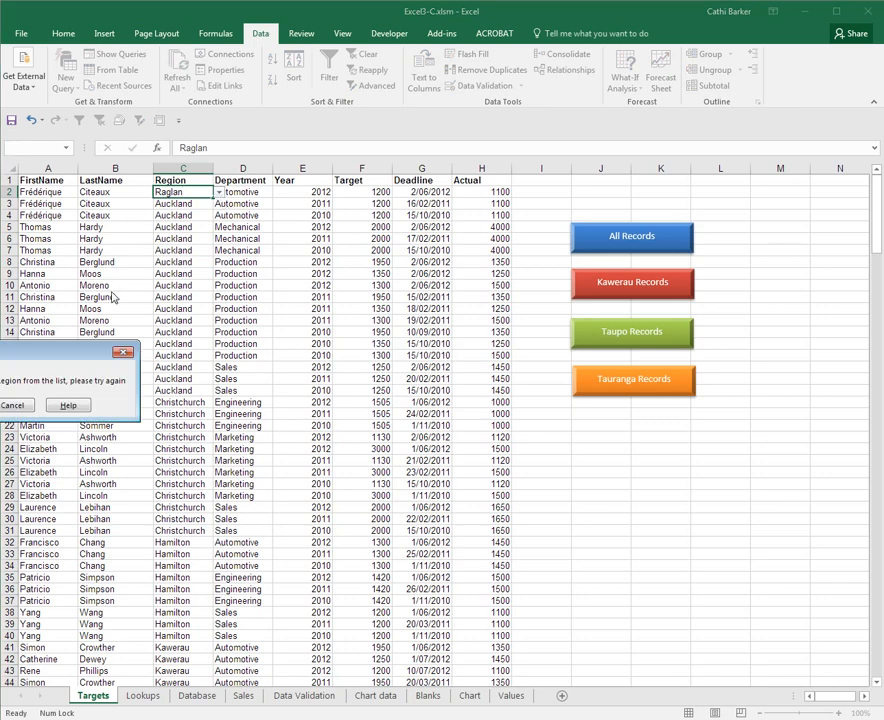
{"action": "left_click_drag", "start_coordinate": [90, 352], "coordinate": [327, 272]}
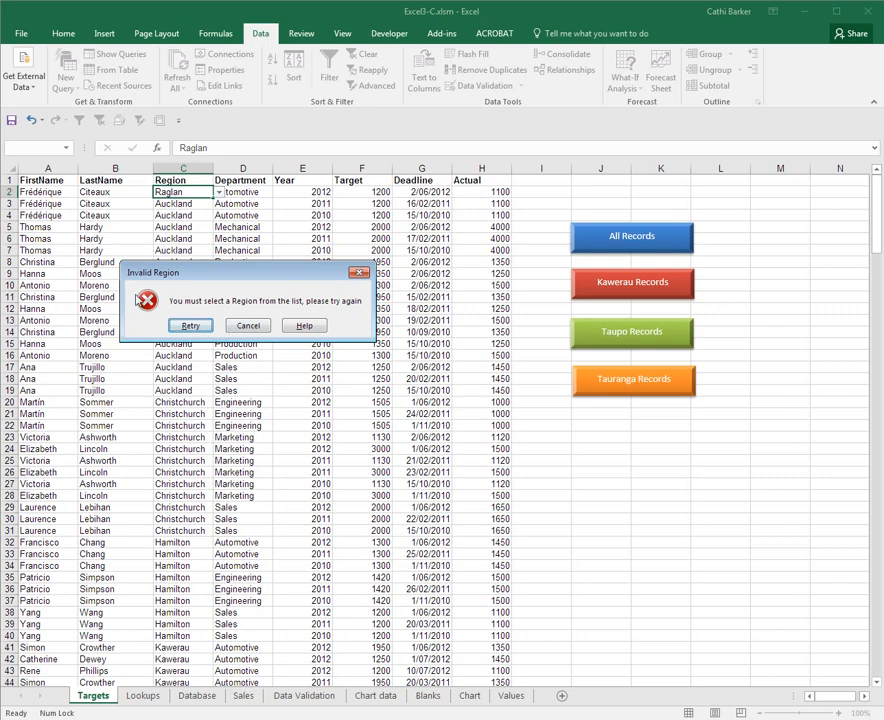
{"action": "left_click", "coordinate": [200, 329]}
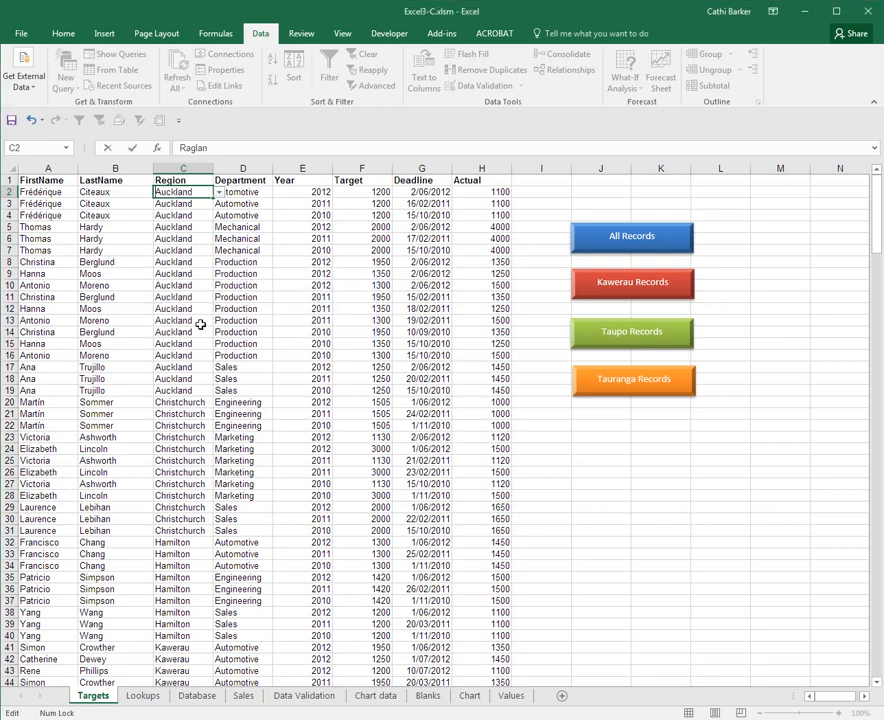
{"action": "left_click", "coordinate": [222, 200]}
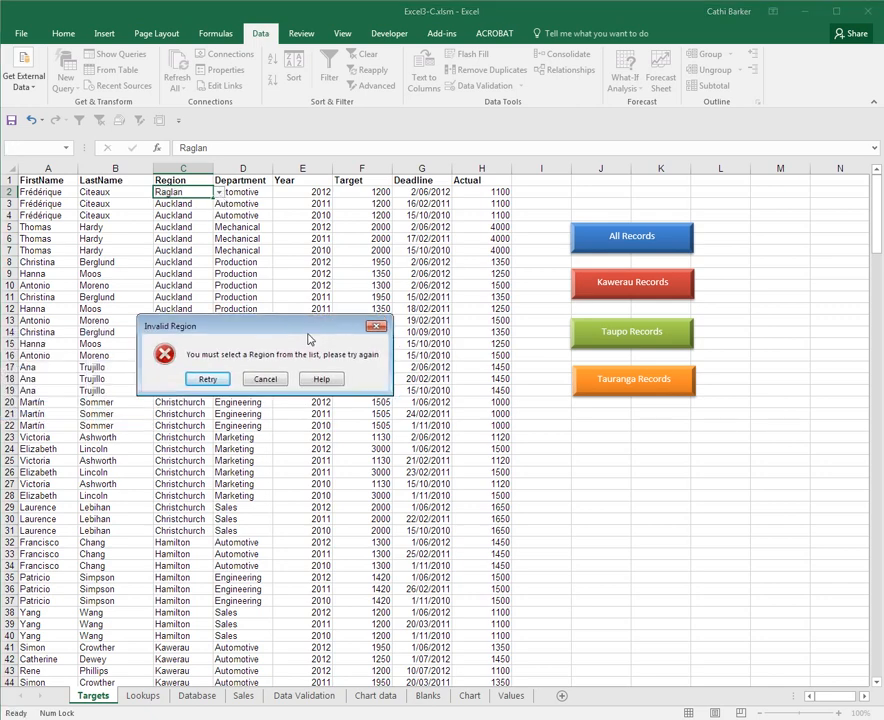
{"action": "left_click", "coordinate": [266, 381]}
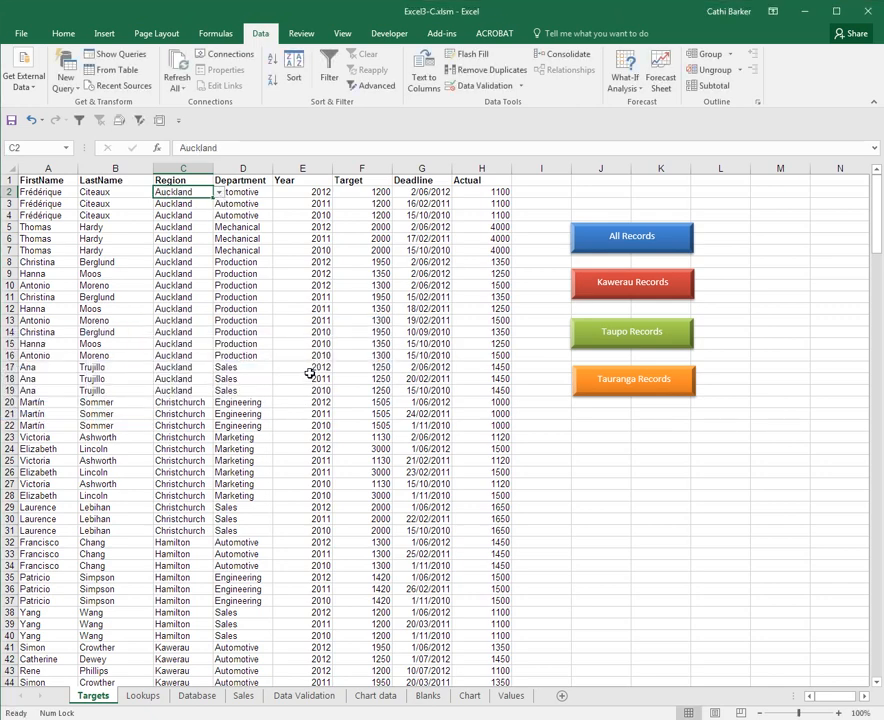
{"action": "left_click", "coordinate": [252, 194]}
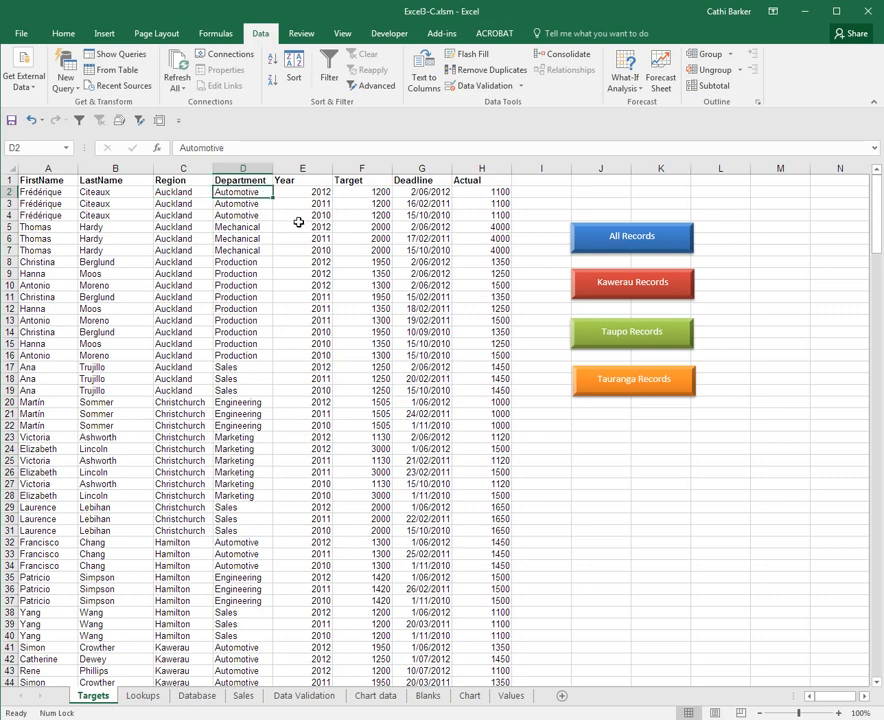
Select D2:D271 and allow only a List sourced from =Lookups!$B$2:$B$7
{"action": "key", "text": "ctrl+shift+Down"}
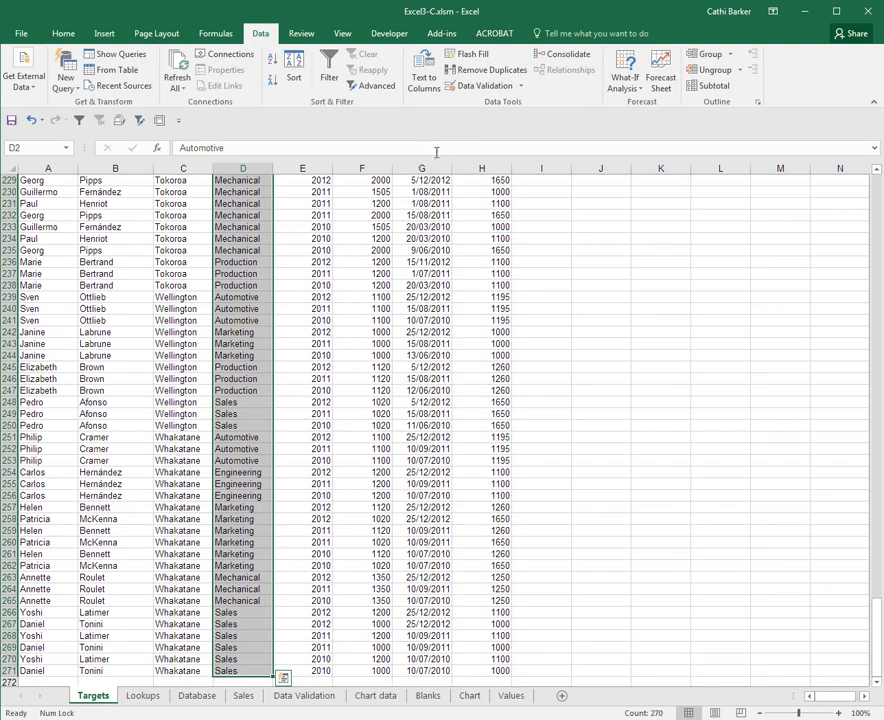
{"action": "left_click", "coordinate": [487, 89]}
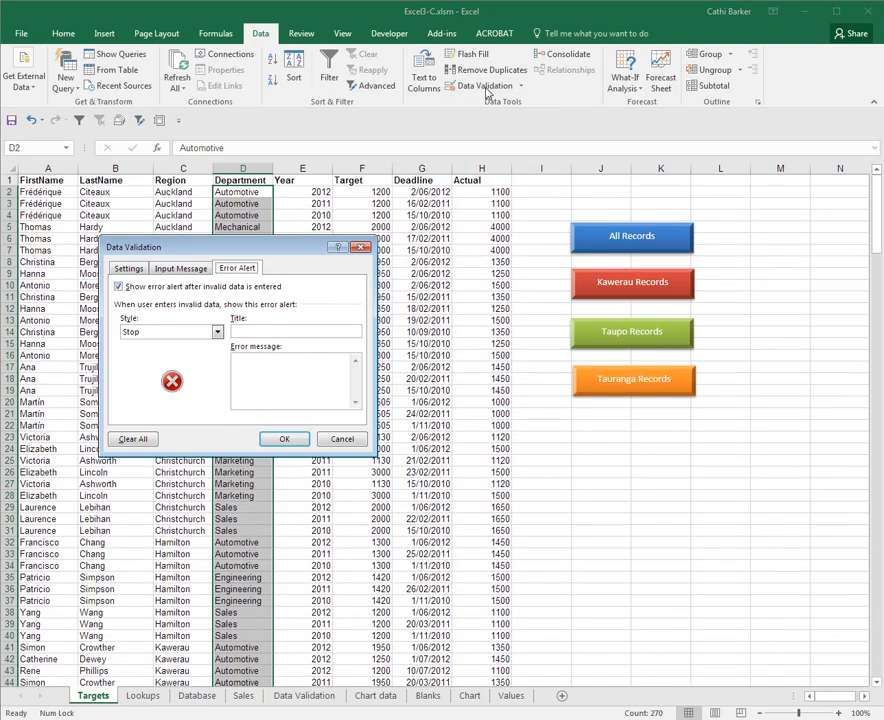
{"action": "left_click", "coordinate": [128, 269]}
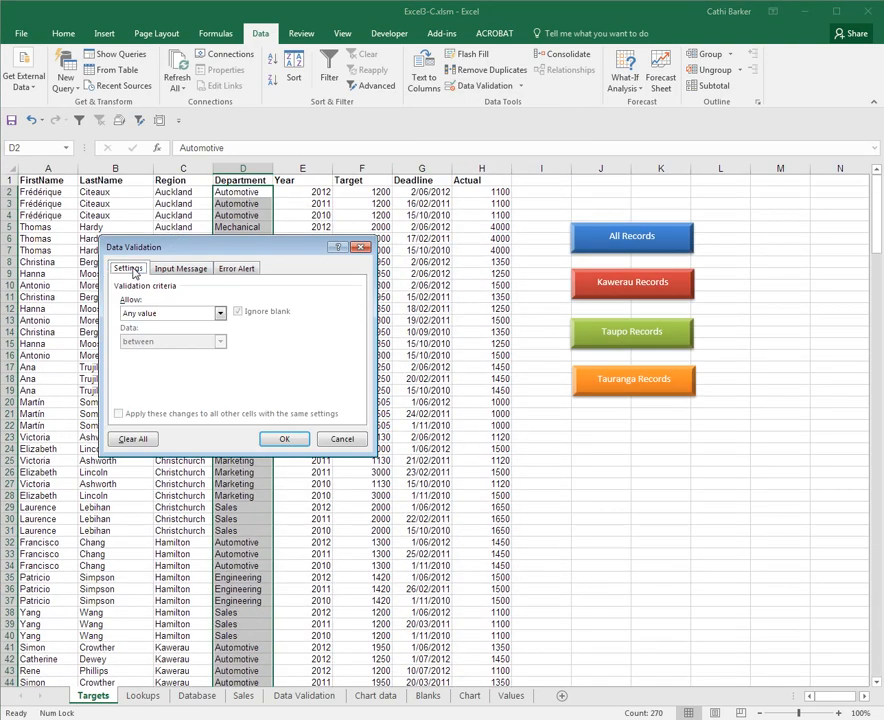
{"action": "left_click", "coordinate": [221, 314]}
{"action": "left_click", "coordinate": [135, 352]}
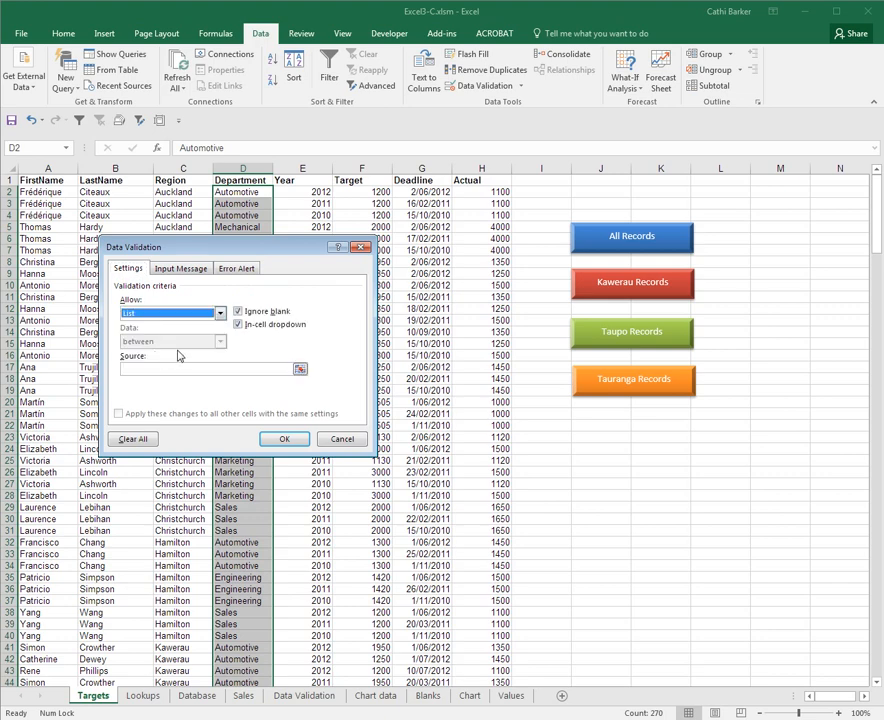
{"action": "left_click", "coordinate": [185, 367]}
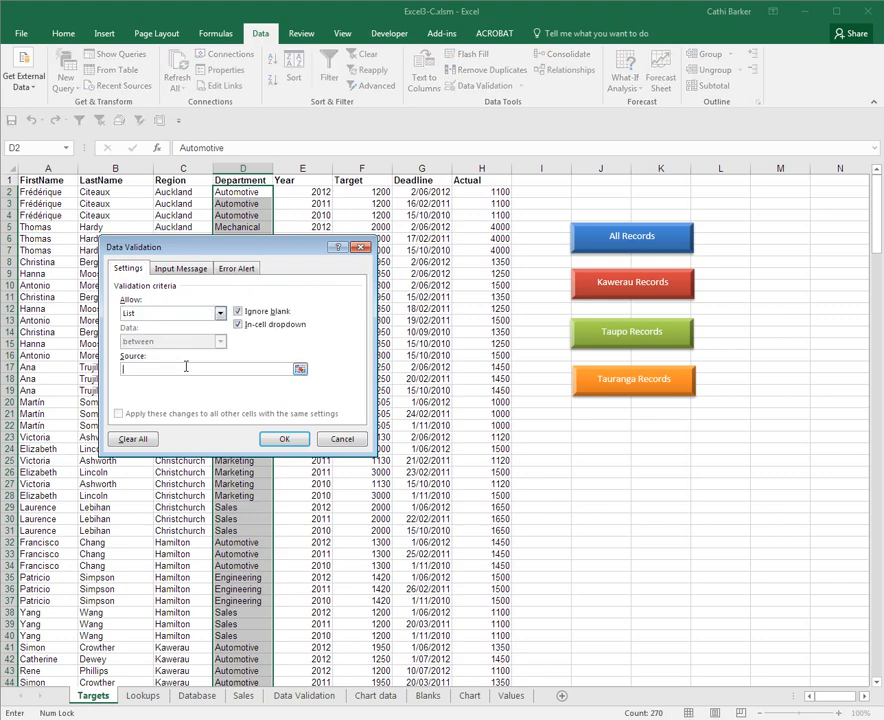
{"action": "left_click", "coordinate": [150, 695]}
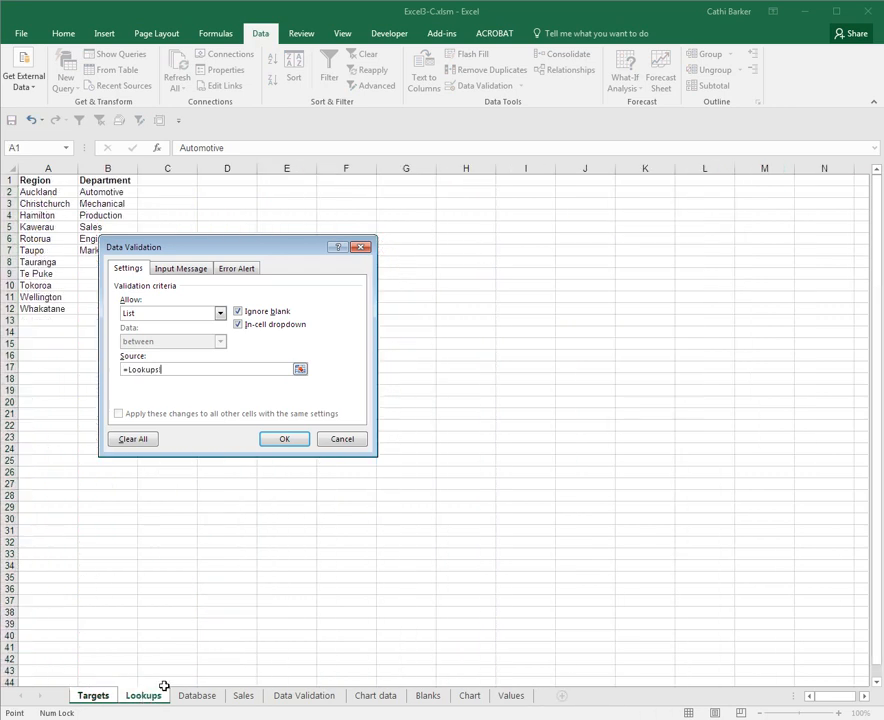
{"action": "left_click_drag", "start_coordinate": [97, 193], "coordinate": [99, 251]}
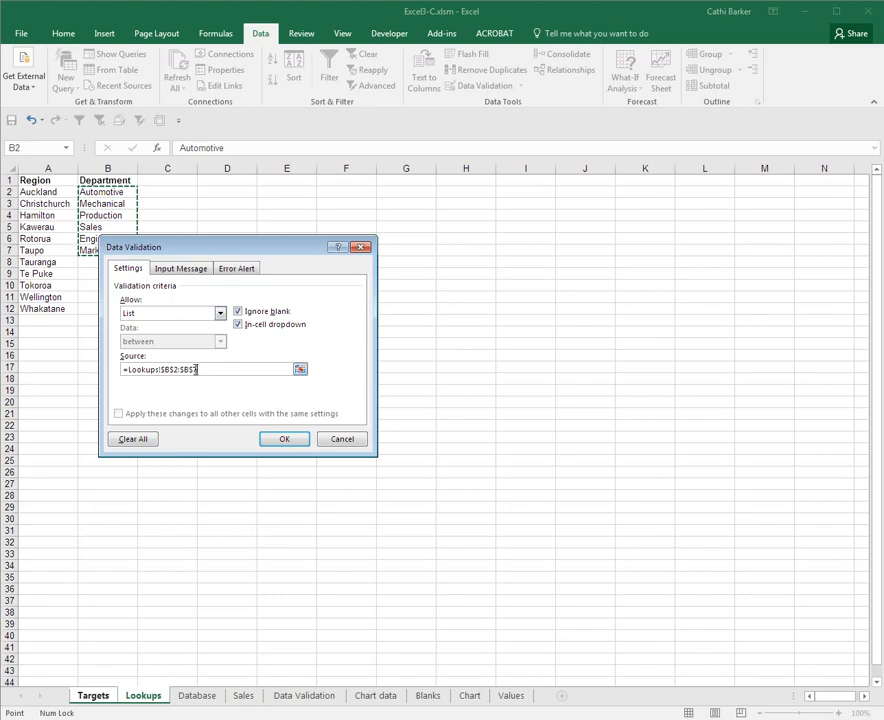
{"action": "left_click", "coordinate": [241, 269]}
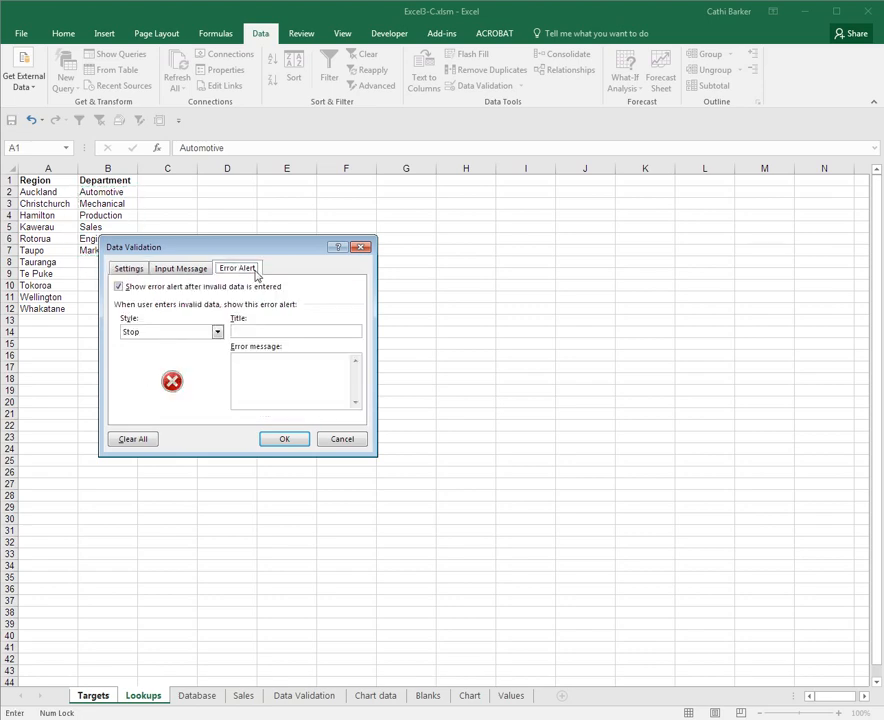
Make the Department alert a Warning titled 'Are you sure?' with the not-in-list, misspelt message
{"action": "left_click", "coordinate": [217, 332]}
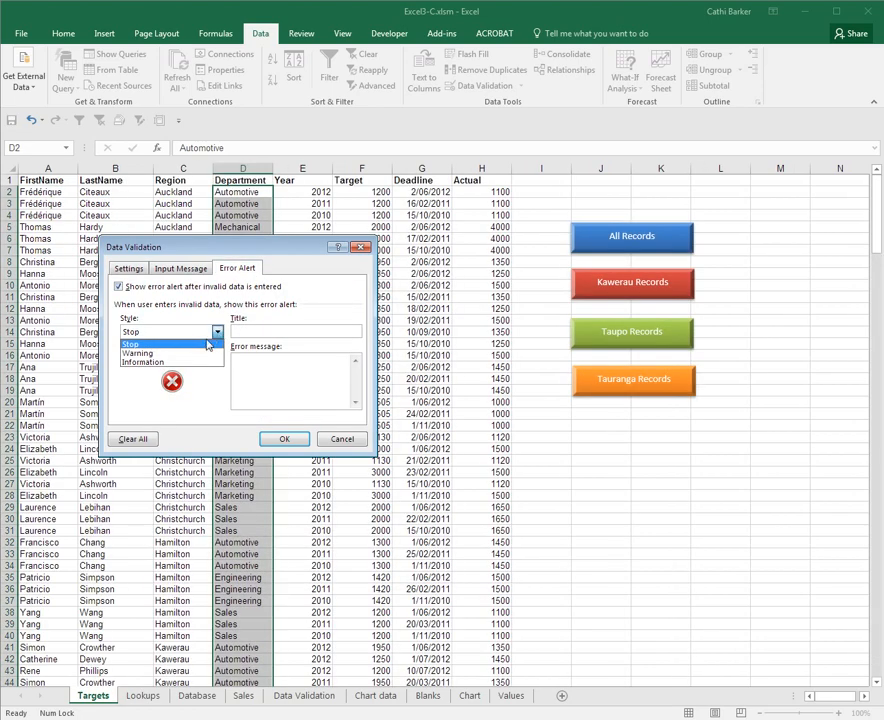
{"action": "left_click", "coordinate": [197, 353]}
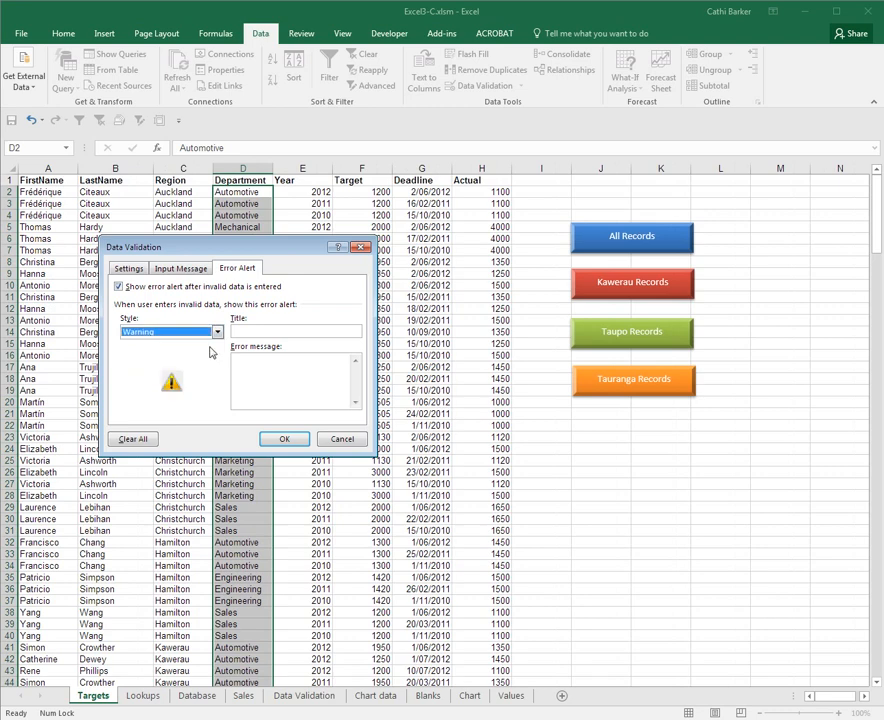
{"action": "left_click", "coordinate": [250, 331]}
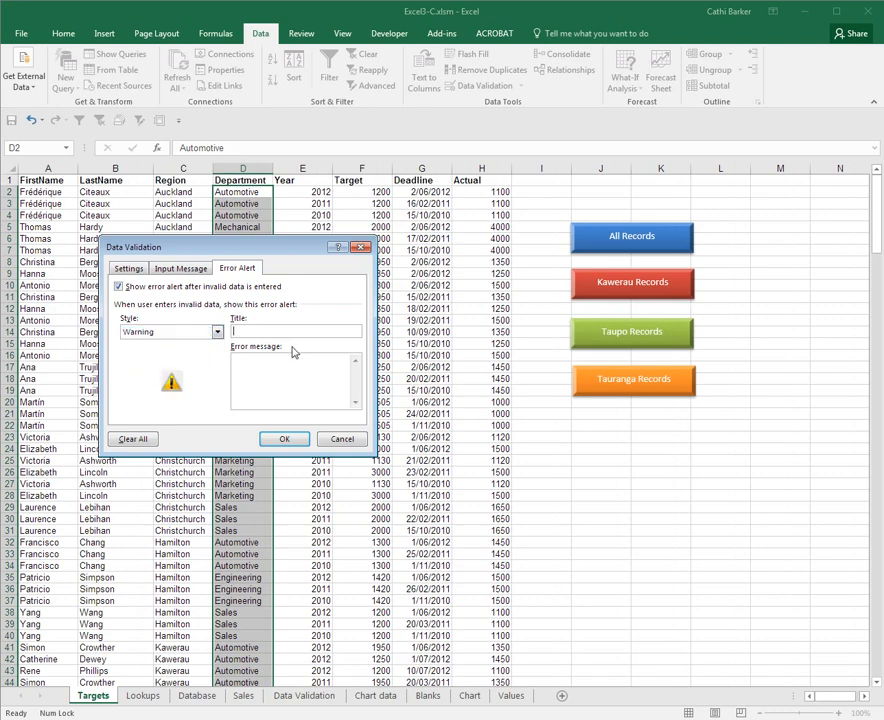
{"action": "type", "text": "Are "}
{"action": "type", "text": "you sure?"}
{"action": "type", "text": "This depar"}
{"action": "type", "text": "tment is not in "}
{"action": "type", "text": "the list,"}
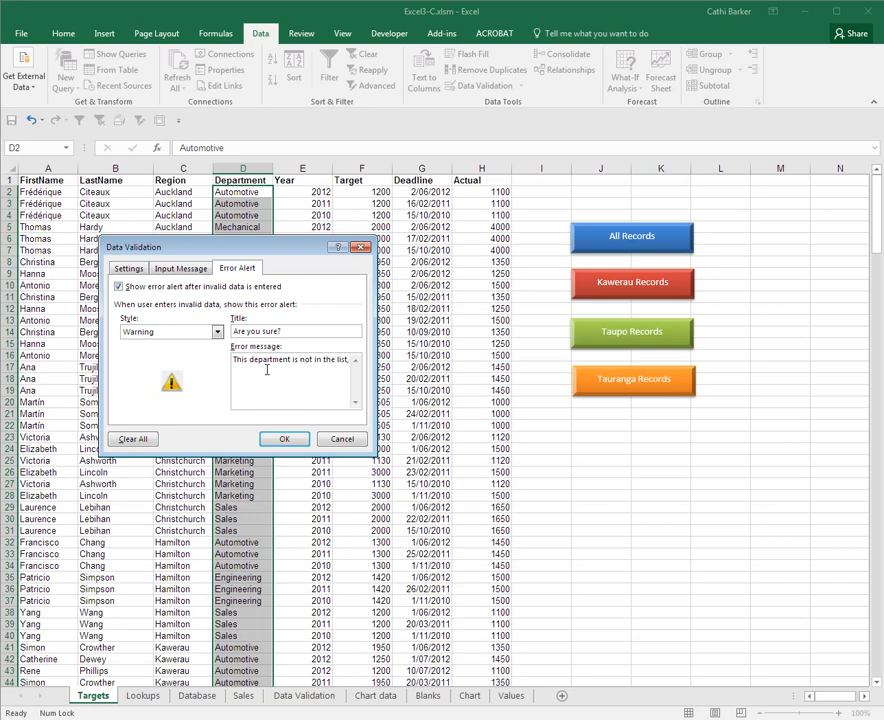
{"action": "type", "text": " are you sure you have not misspelt, and that you want to enter this department"}
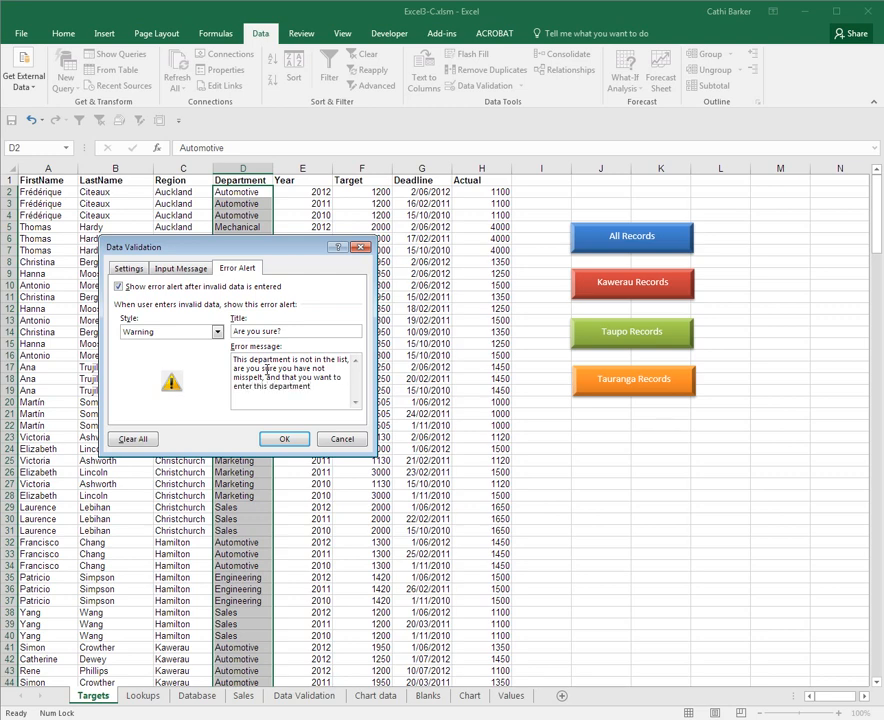
{"action": "left_click", "coordinate": [296, 440]}
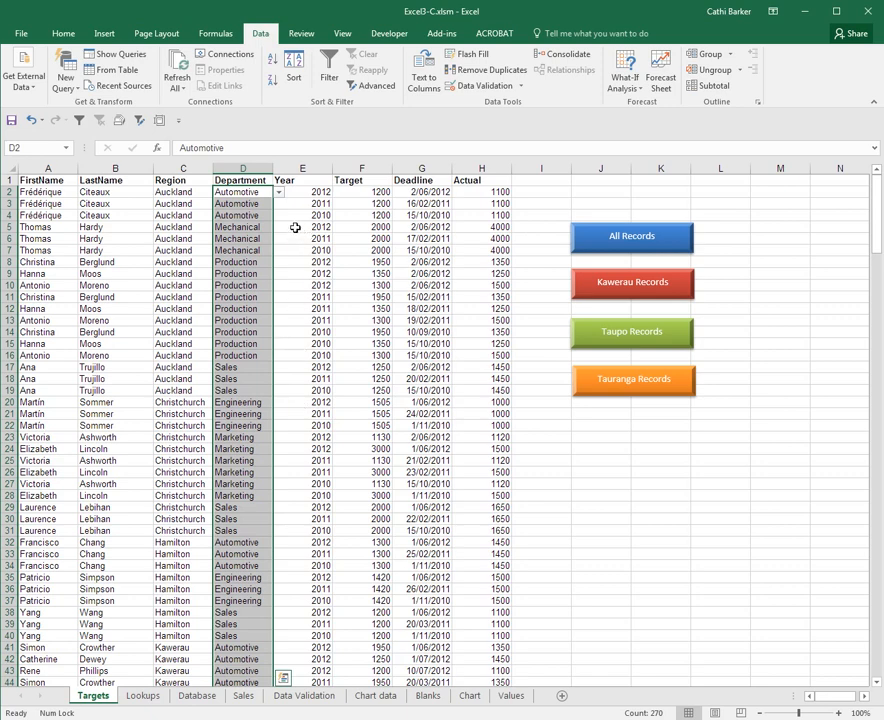
{"action": "left_click", "coordinate": [265, 195]}
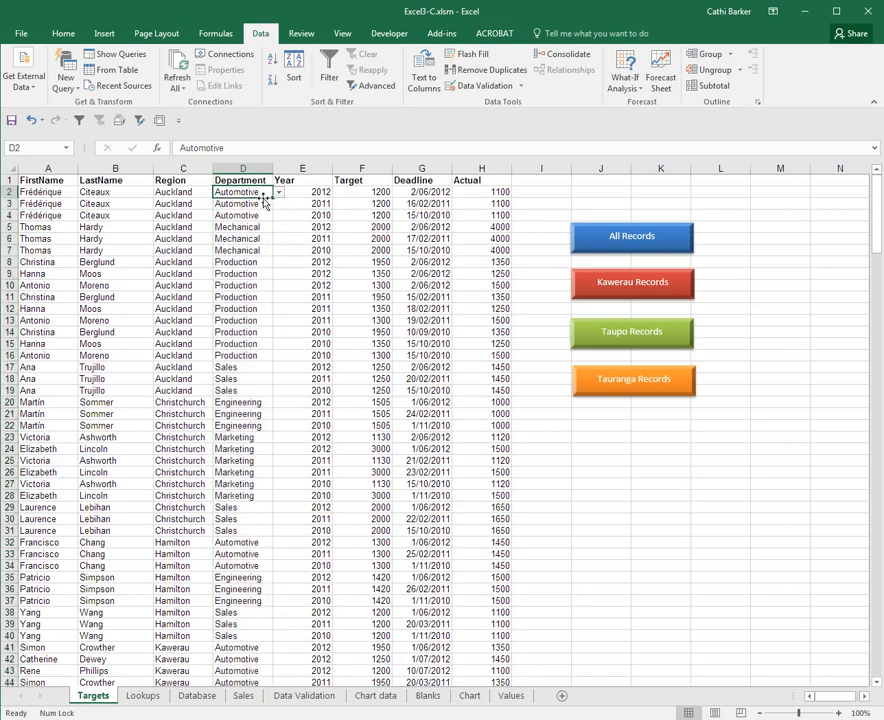
{"action": "left_click", "coordinate": [143, 697]}
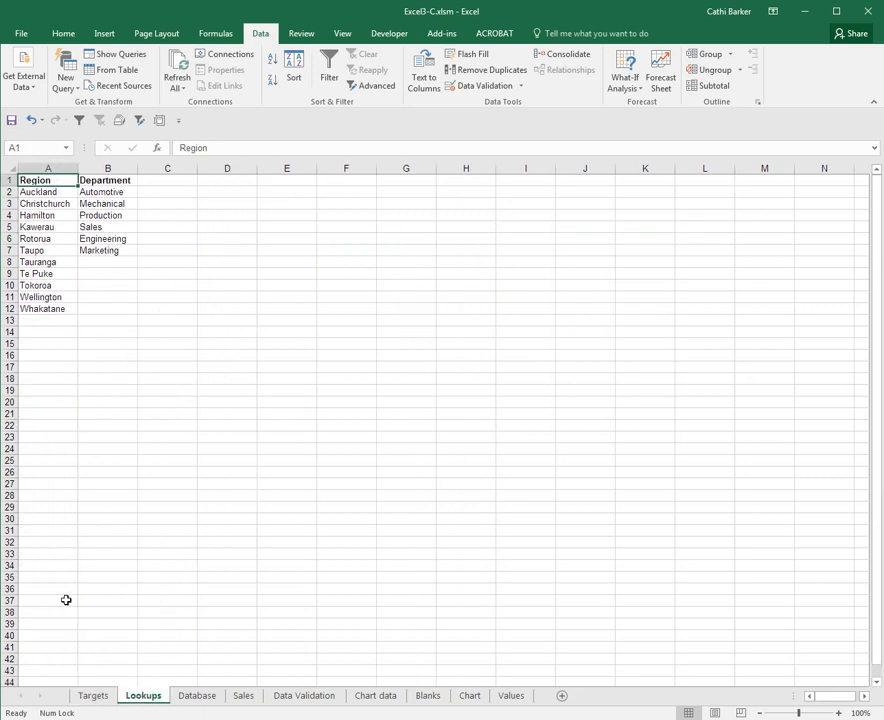
{"action": "left_click", "coordinate": [94, 697]}
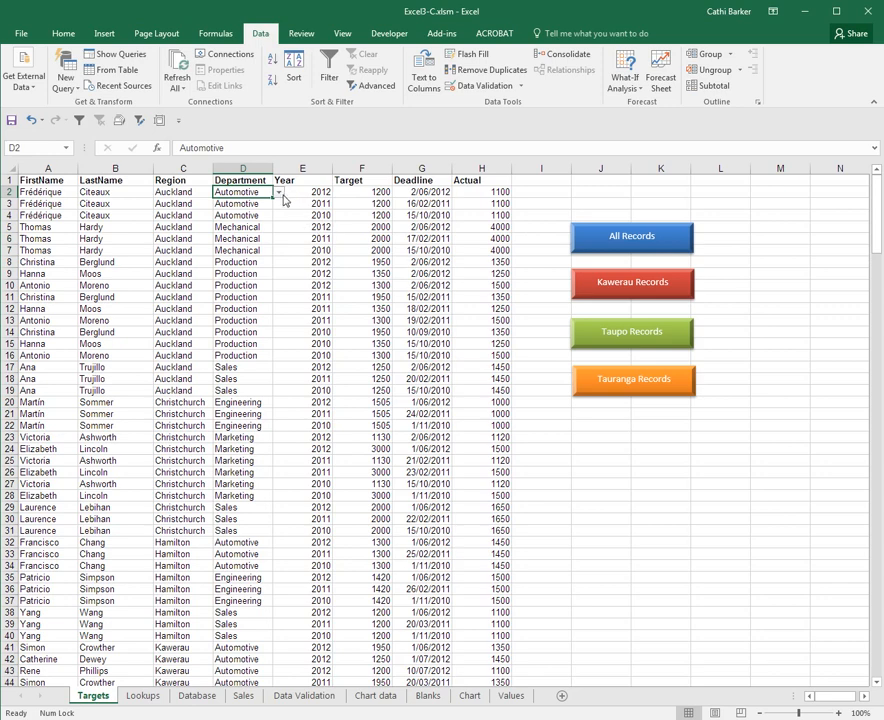
{"action": "left_click", "coordinate": [279, 192]}
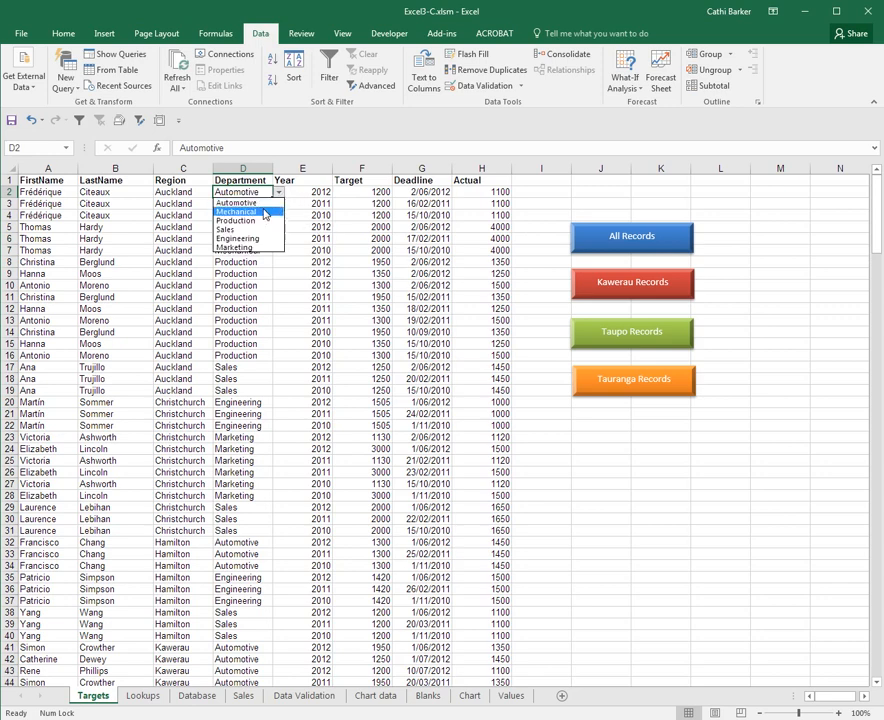
{"action": "left_click", "coordinate": [277, 193]}
Enter Finance in D2 and accept it with Yes on the 'Are you sure?' warning
{"action": "type", "text": "Fina"}
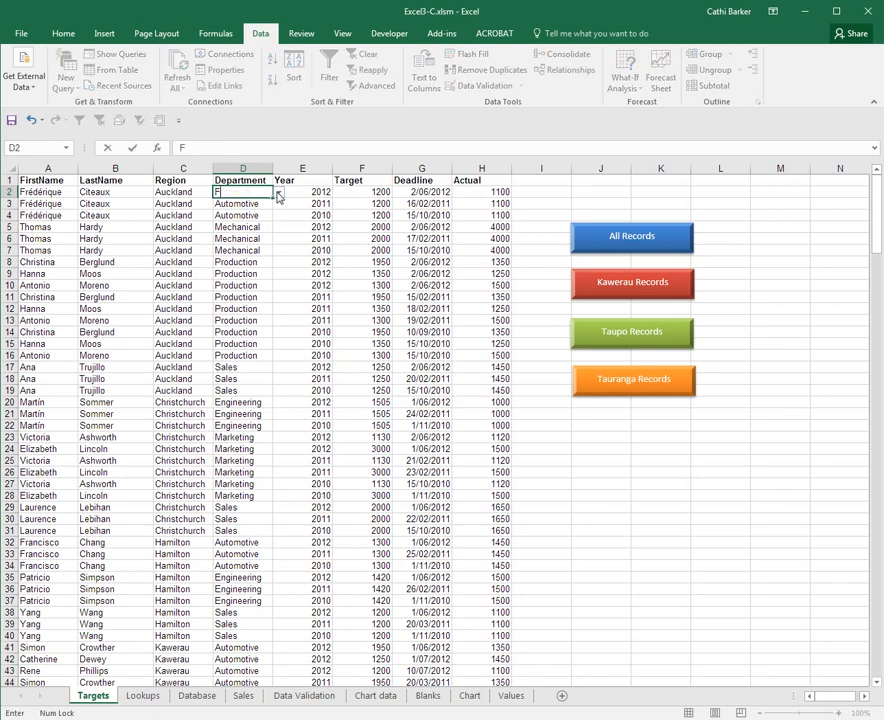
{"action": "key", "text": "BackSpace"}
{"action": "key", "text": "BackSpace"}
{"action": "type", "text": "nance"}
{"action": "key", "text": "Return"}
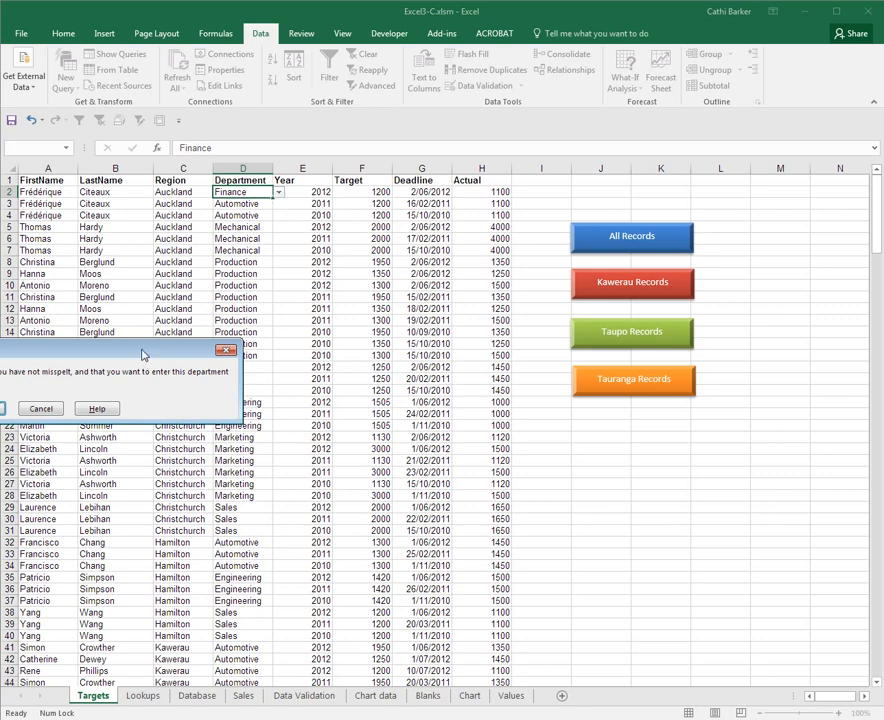
{"action": "left_click_drag", "start_coordinate": [142, 353], "coordinate": [433, 313]}
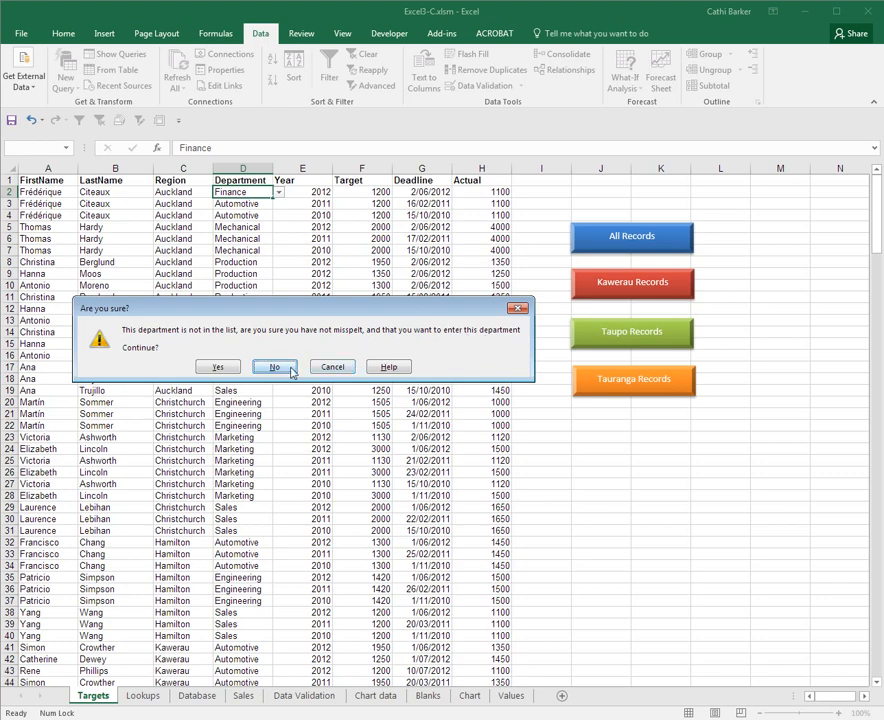
{"action": "left_click", "coordinate": [218, 368]}
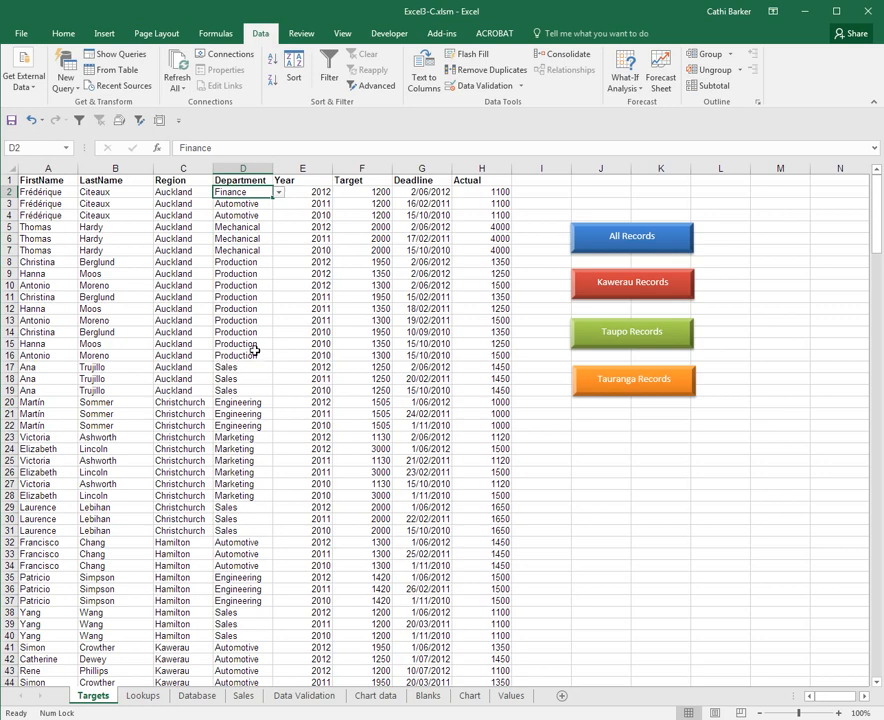
{"action": "left_click", "coordinate": [432, 191]}
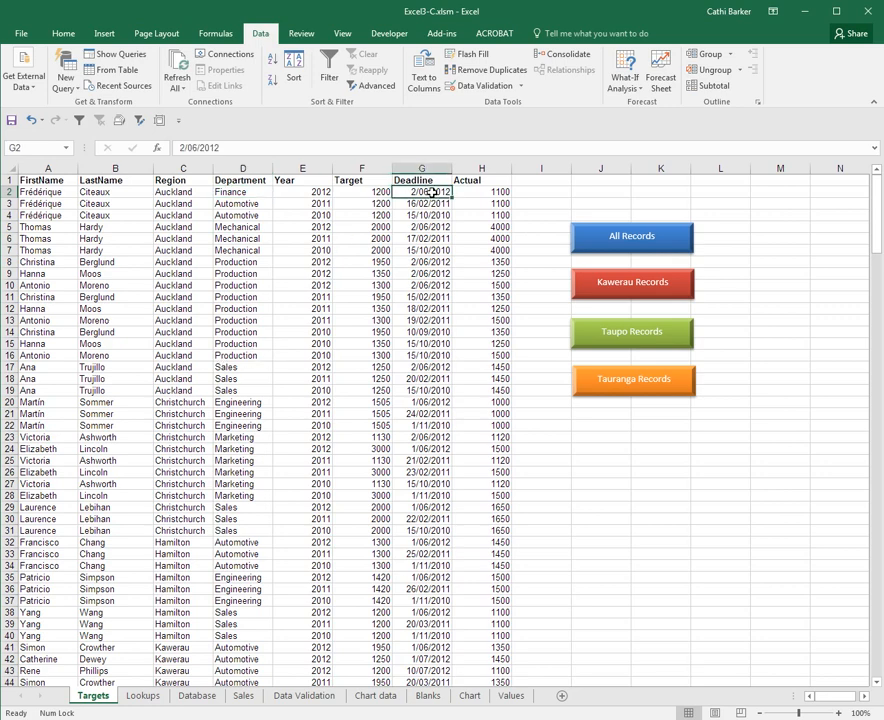